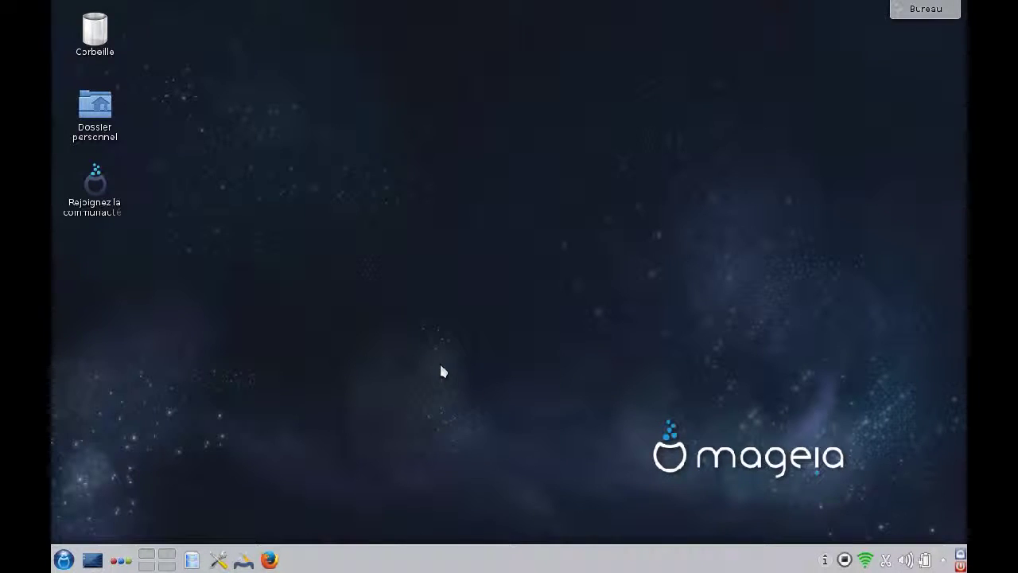
Start the Mageia Control Center, authenticate with the root password, and open the tool for installing and removing software
{"action": "left_click", "coordinate": [243, 557]}
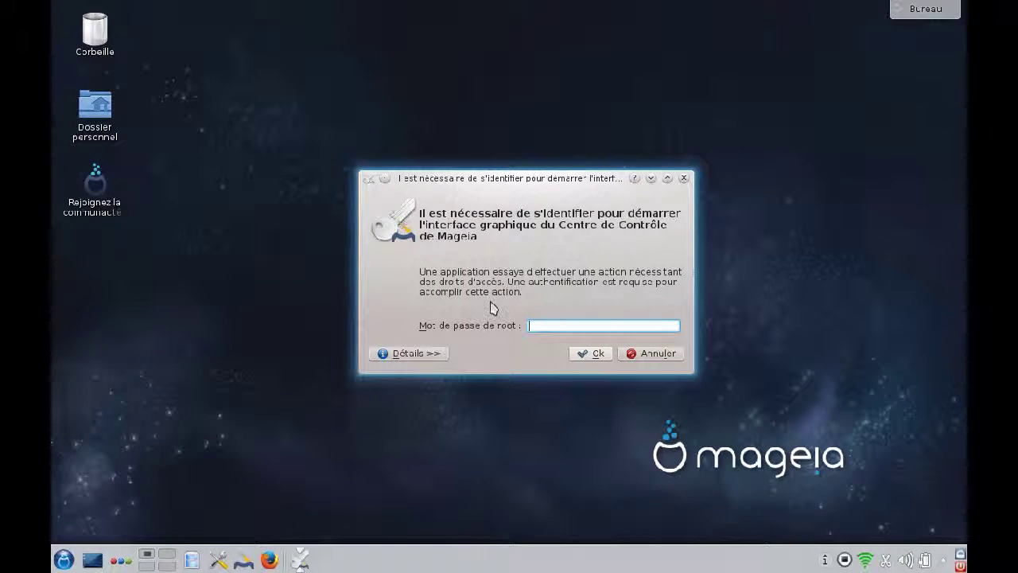
{"action": "type", "text": "●●●●●"}
{"action": "key", "text": "Return"}
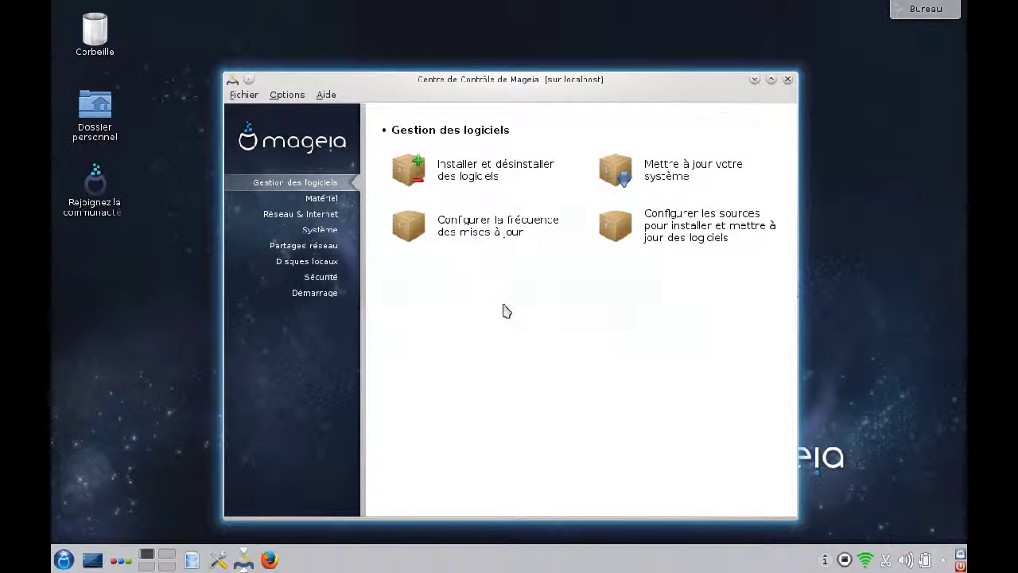
{"action": "left_click", "coordinate": [468, 177]}
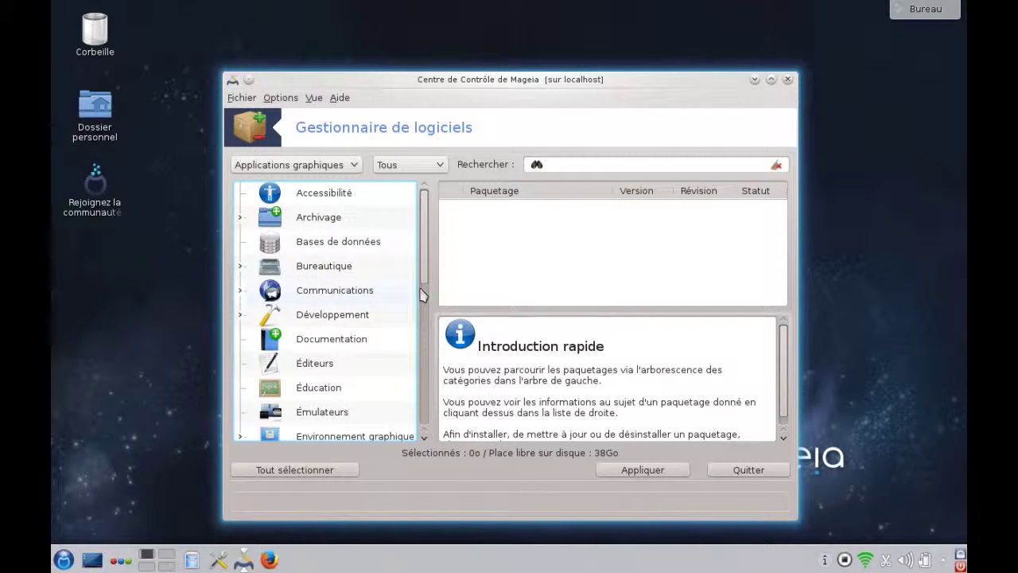
Search the graphical applications in the software manager for soundconverter
{"action": "scroll", "coordinate": [424, 310], "scroll_direction": "down", "scroll_amount": 3}
{"action": "left_click_drag", "start_coordinate": [427, 331], "coordinate": [420, 249]}
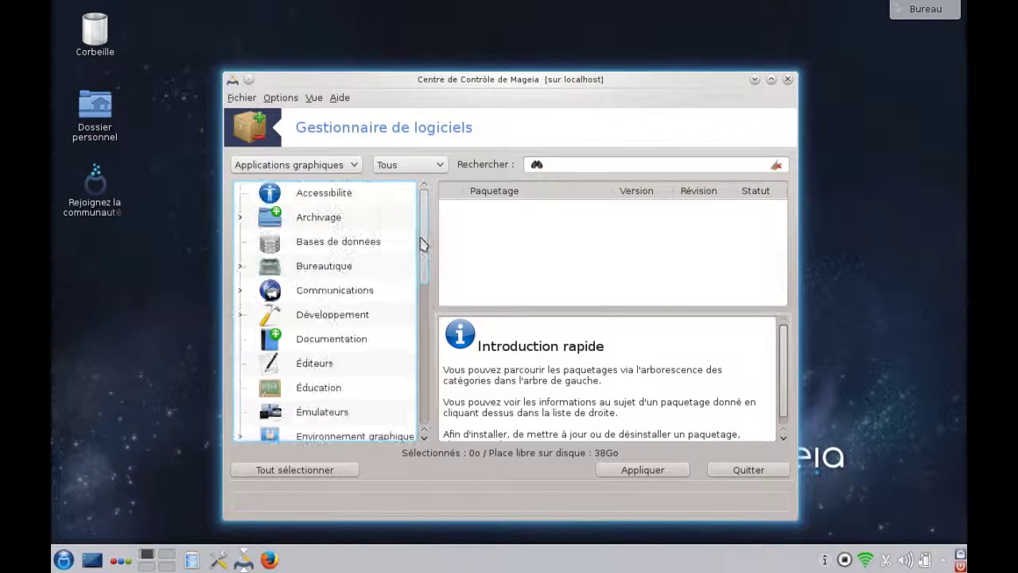
{"action": "left_click", "coordinate": [556, 165]}
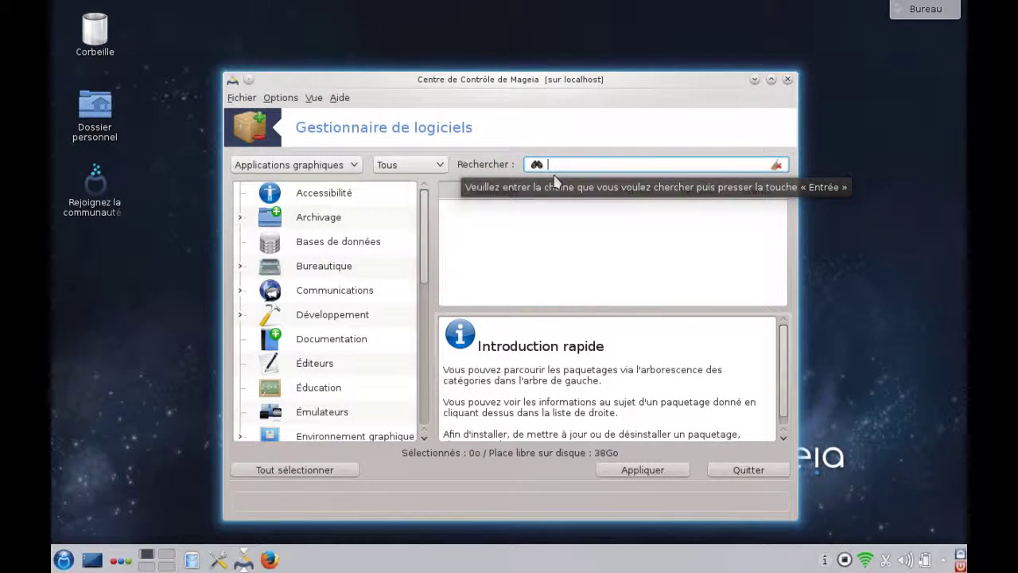
{"action": "type", "text": "sound"}
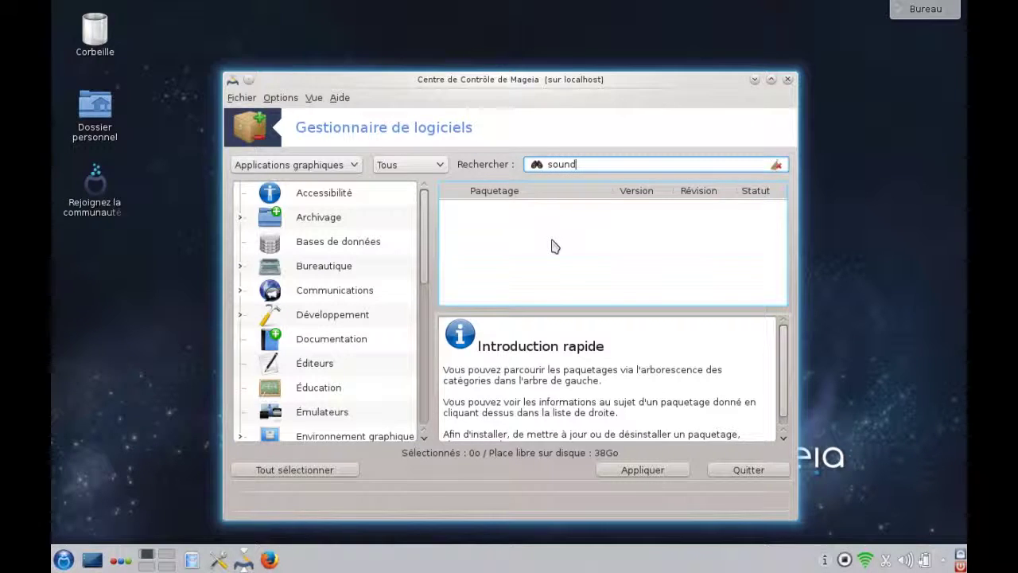
{"action": "type", "text": "converter"}
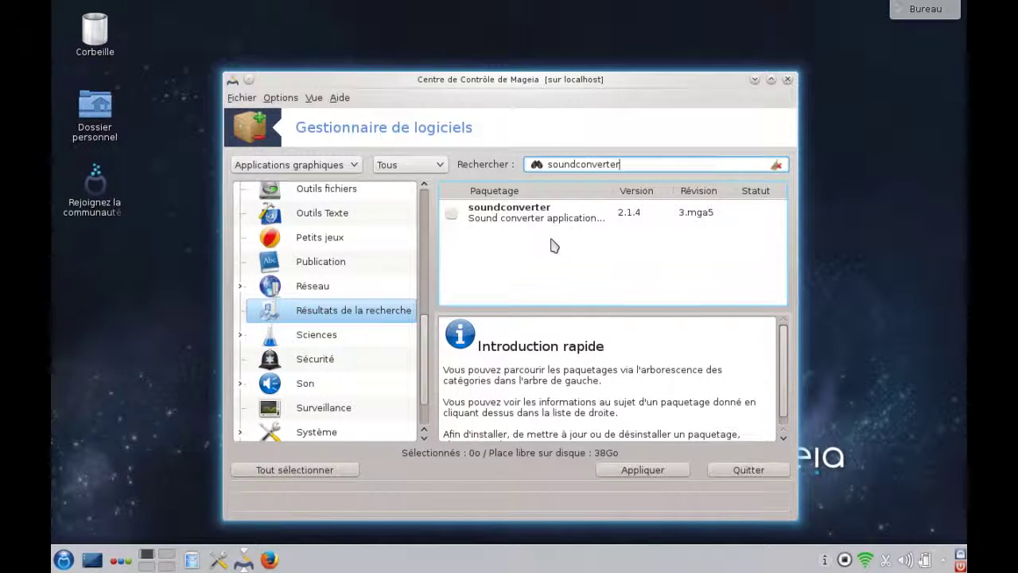
Install the soundconverter package with all its required dependencies, and close the Mageia Control Center
{"action": "left_click", "coordinate": [451, 220]}
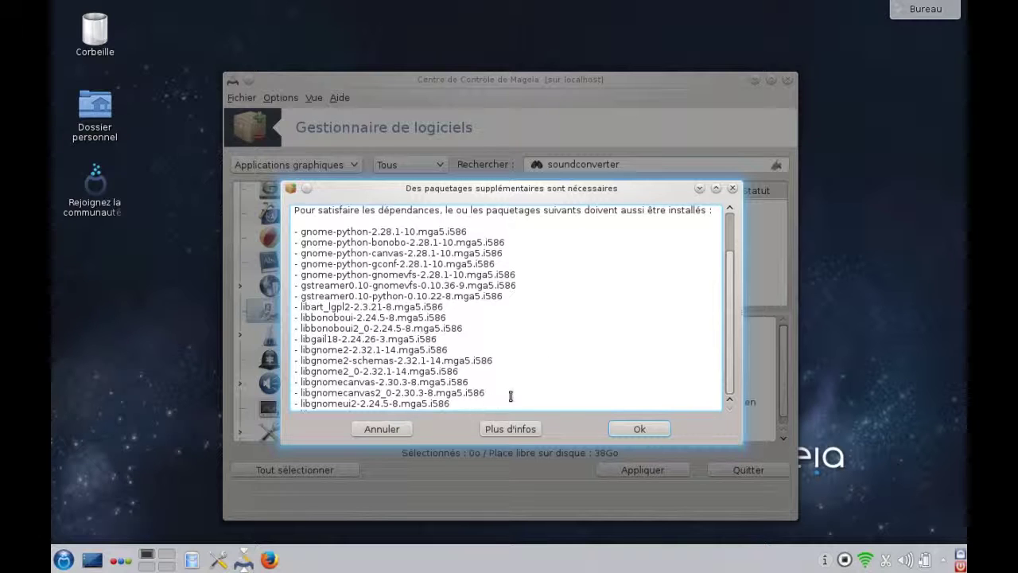
{"action": "scroll", "coordinate": [639, 425], "scroll_direction": "down", "scroll_amount": 5}
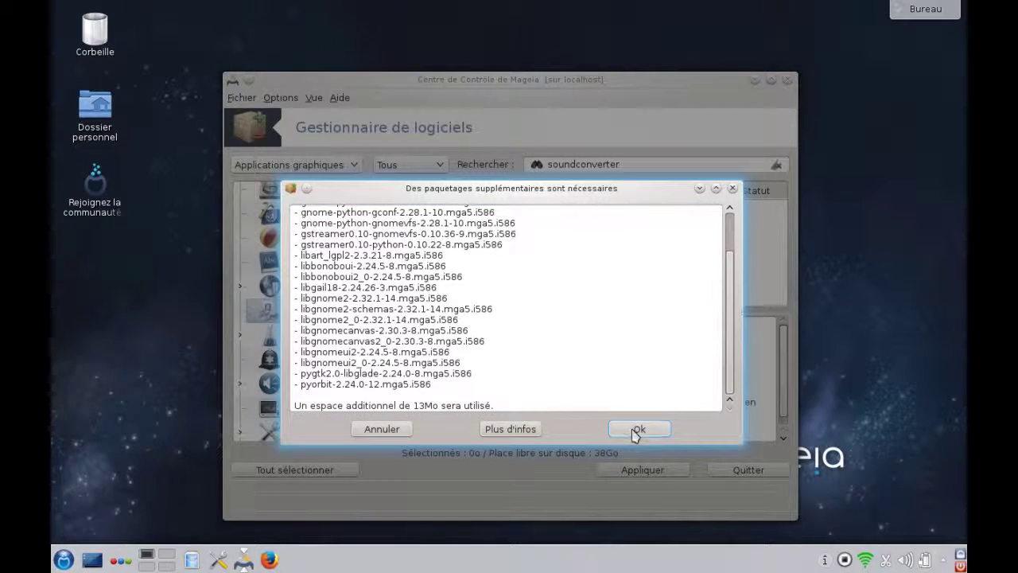
{"action": "left_click", "coordinate": [639, 428]}
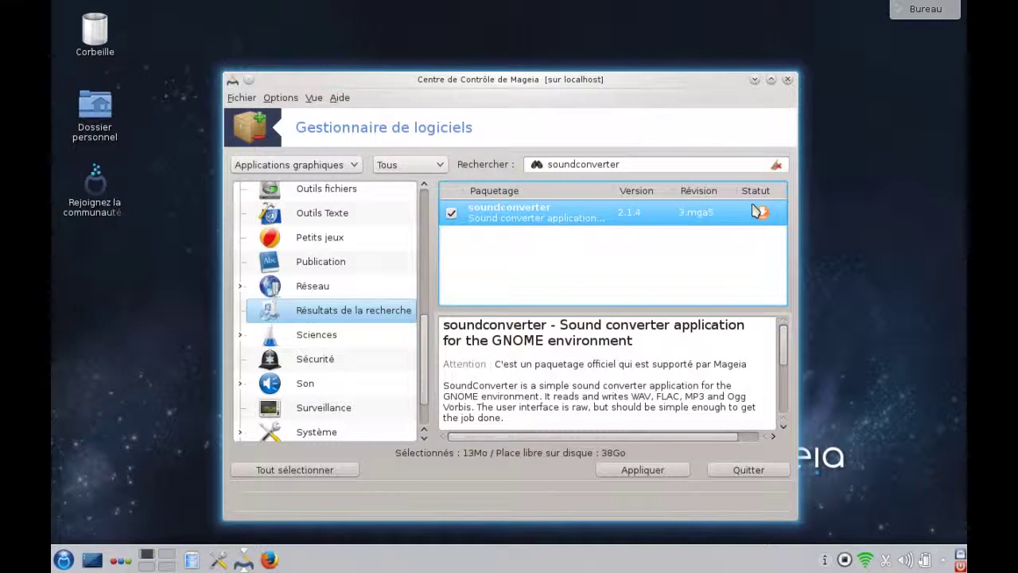
{"action": "left_click", "coordinate": [655, 473]}
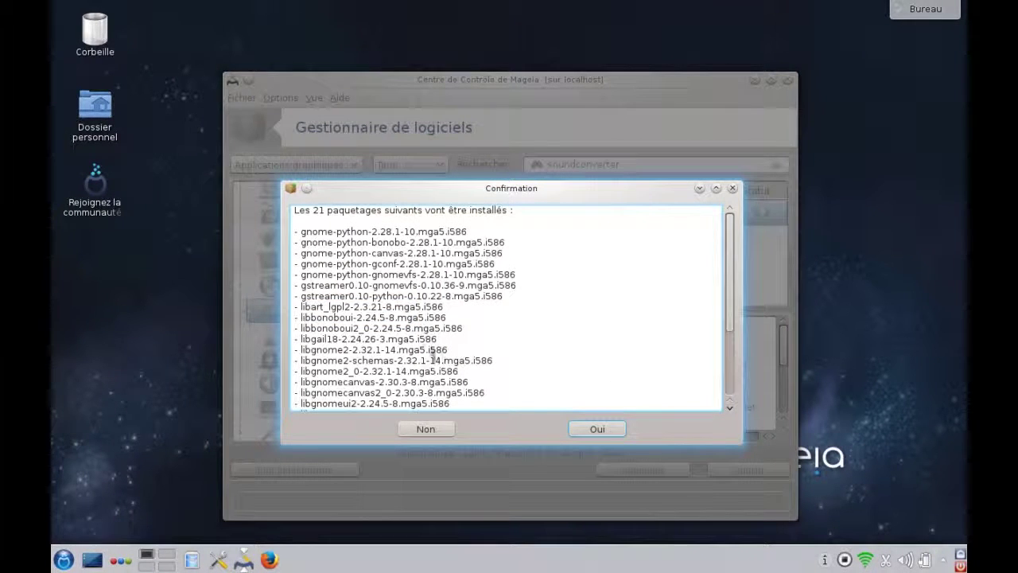
{"action": "left_click", "coordinate": [595, 430]}
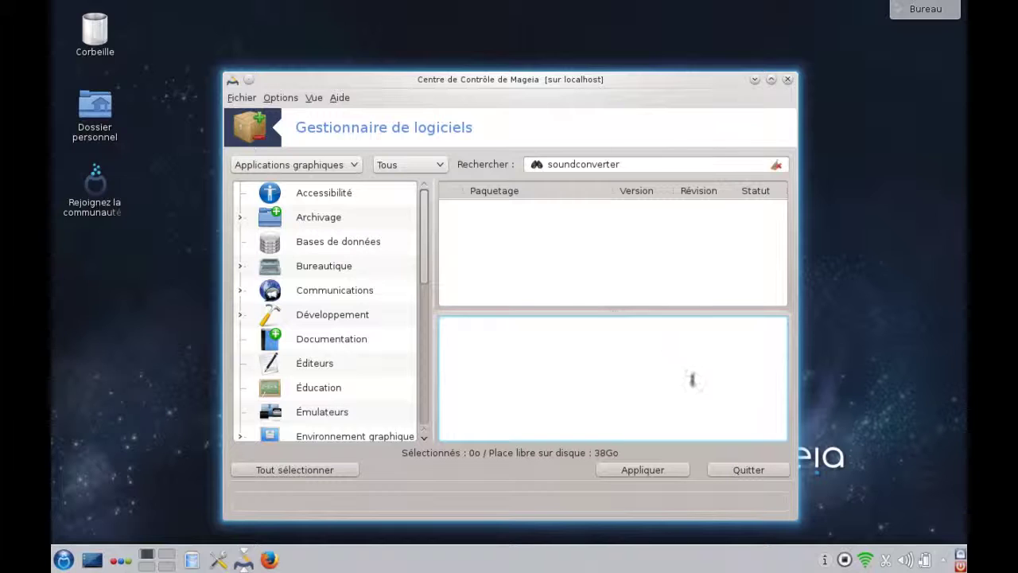
{"action": "left_click", "coordinate": [735, 475]}
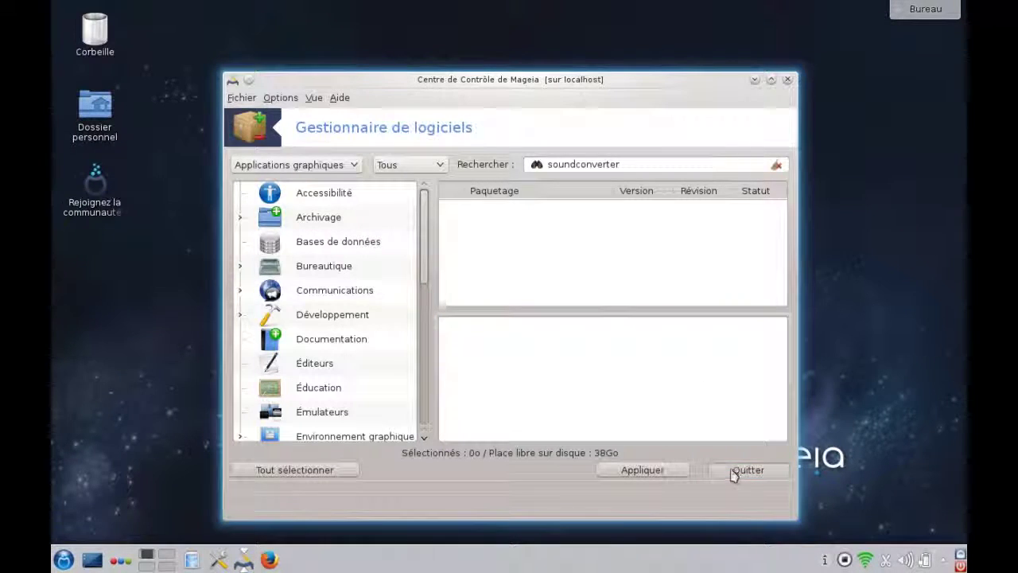
{"action": "left_click", "coordinate": [788, 80]}
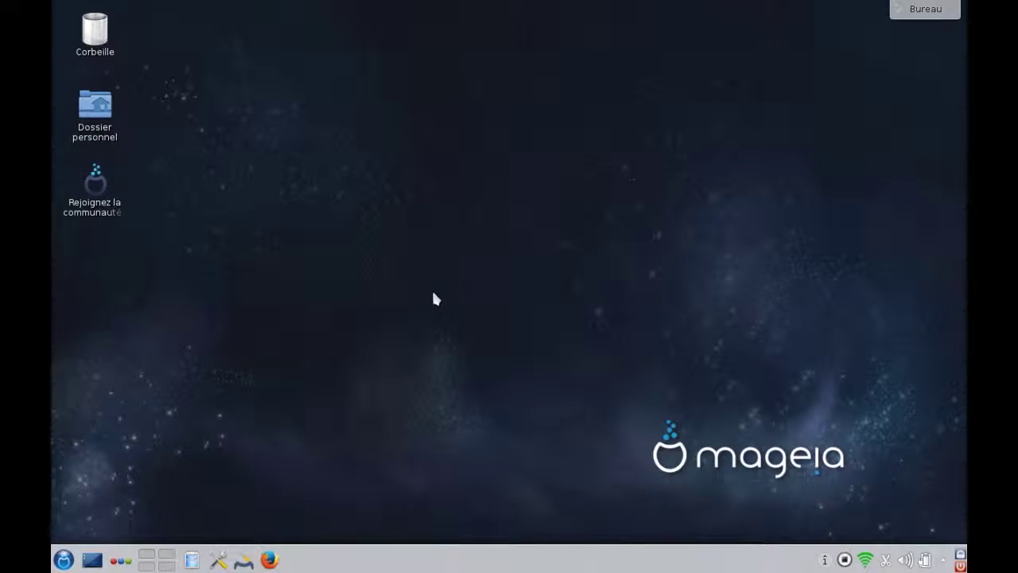
Launch the SoundConverter audio converter (Convertisseur audio) and widen its window enough to show the whole toolbar
{"action": "left_click", "coordinate": [67, 549]}
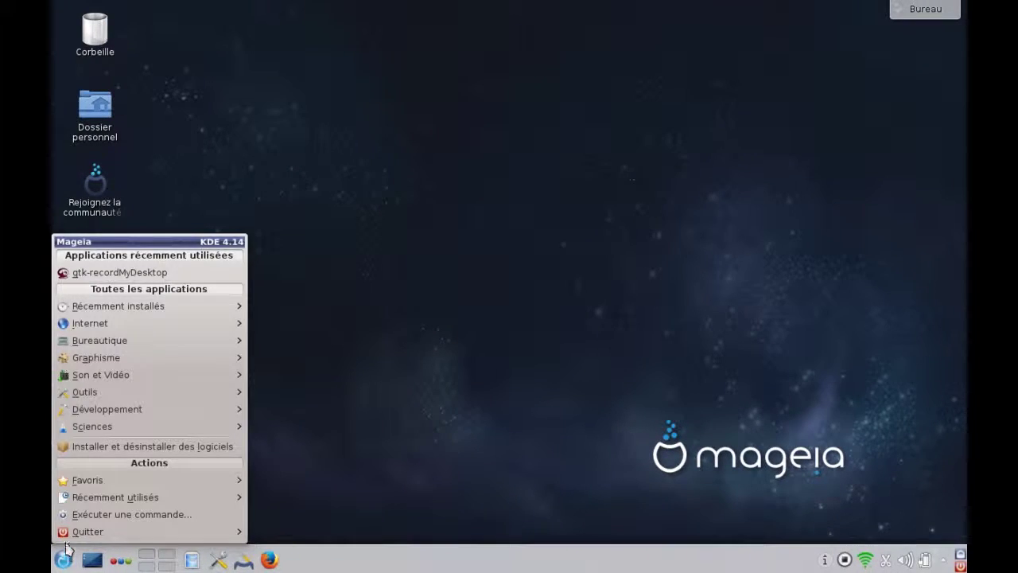
{"action": "mouse_move", "coordinate": [100, 377]}
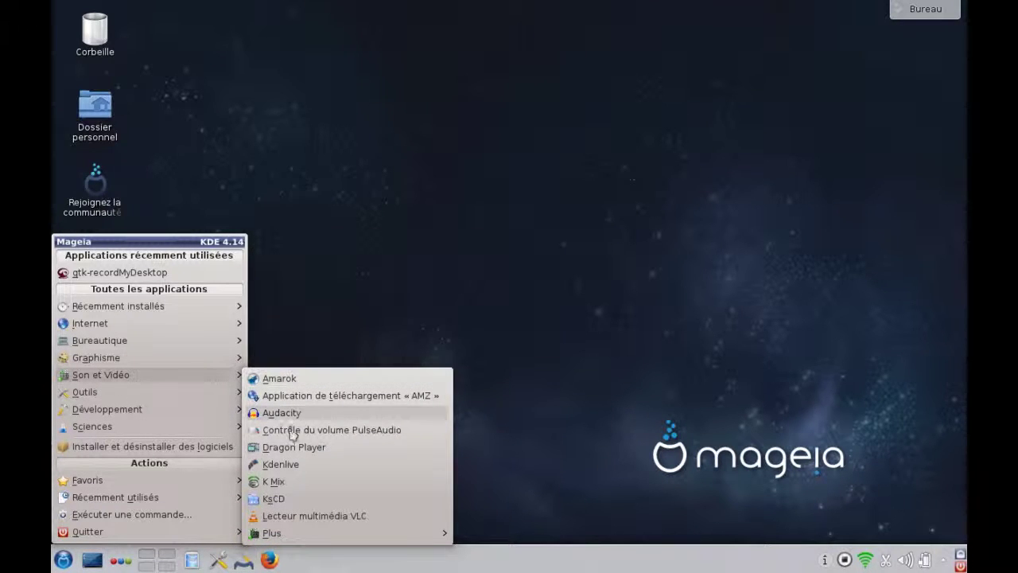
{"action": "mouse_move", "coordinate": [280, 535]}
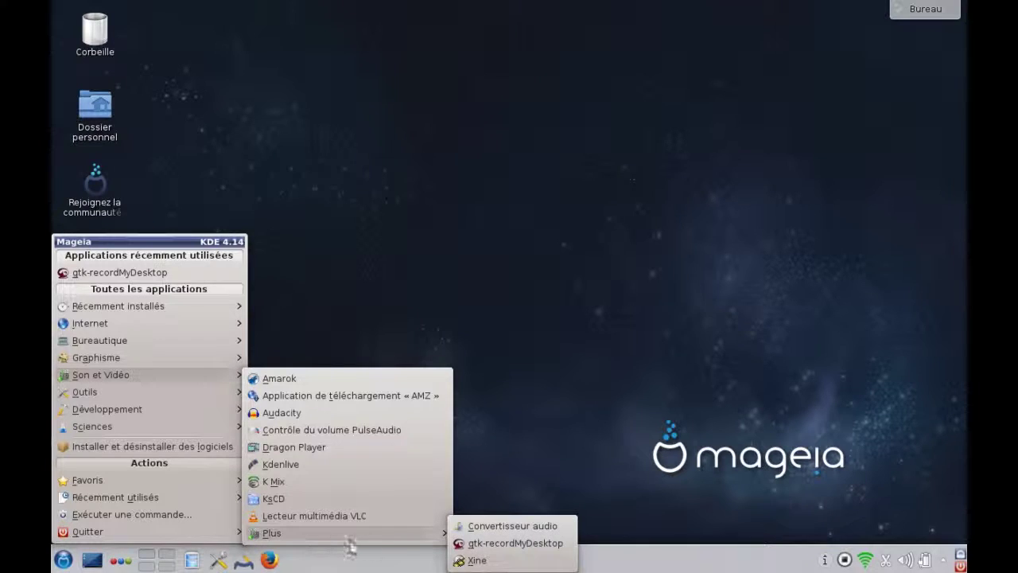
{"action": "left_click", "coordinate": [501, 529]}
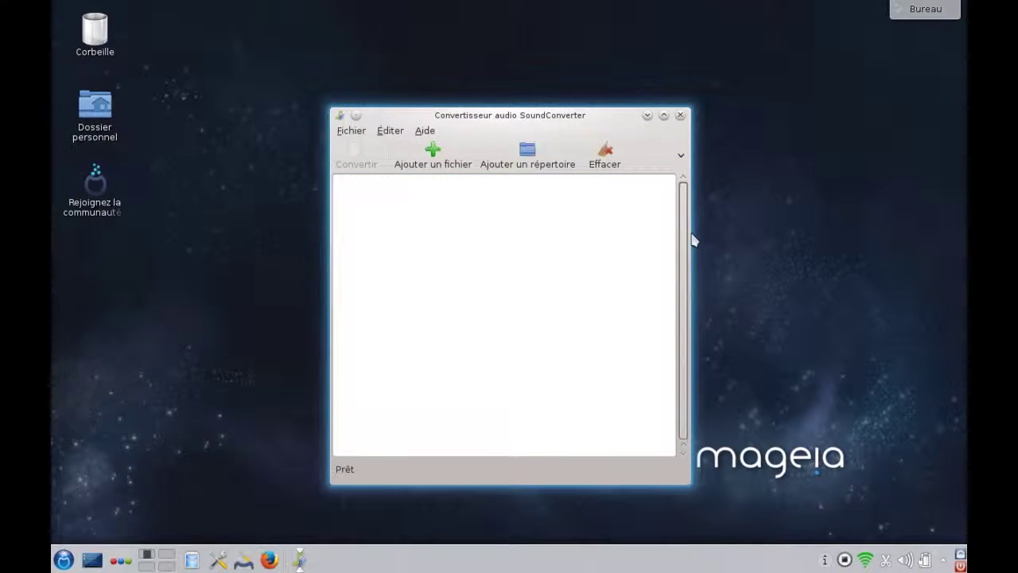
{"action": "left_click_drag", "start_coordinate": [691, 239], "coordinate": [758, 242]}
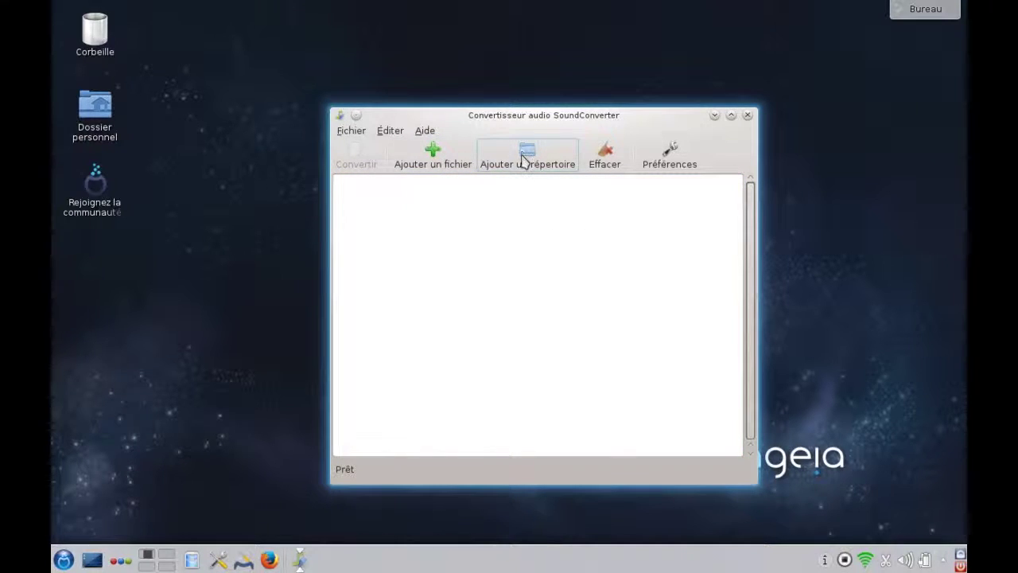
In the preferences, set the output location for converted files to the Musique folder and enable artiste/album subfolders
{"action": "left_click", "coordinate": [668, 157]}
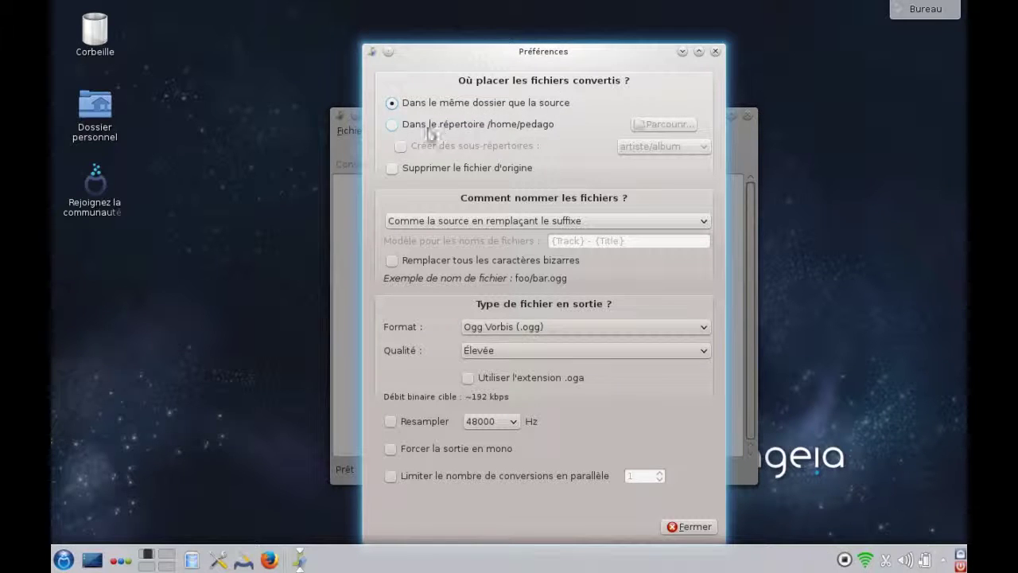
{"action": "left_click", "coordinate": [393, 125]}
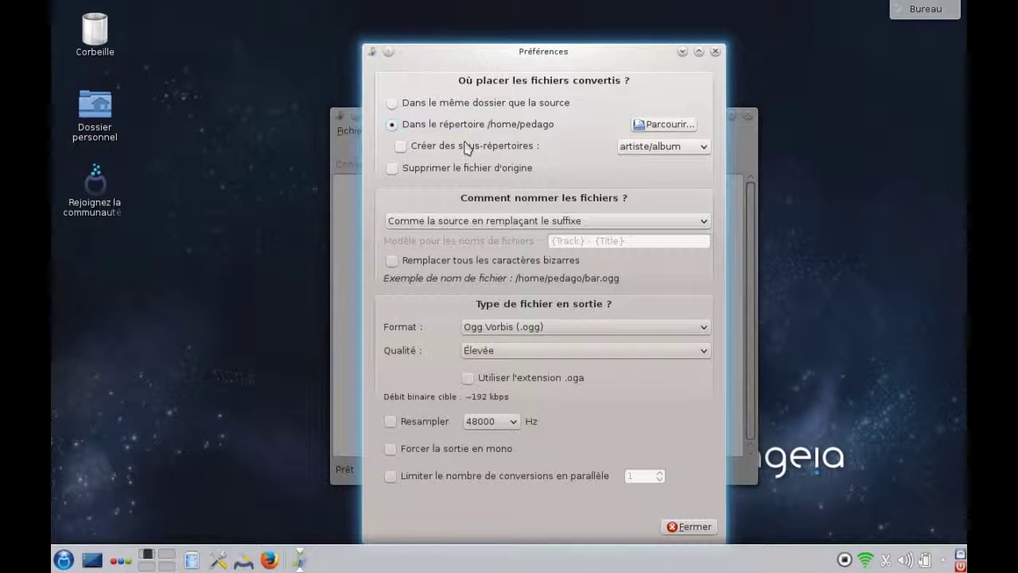
{"action": "left_click", "coordinate": [665, 125]}
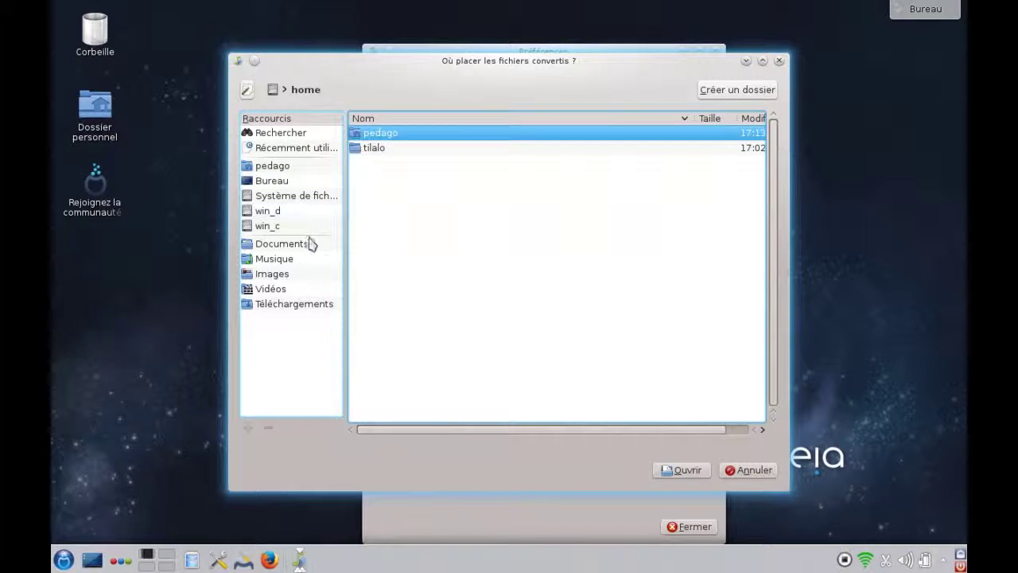
{"action": "left_click", "coordinate": [285, 259]}
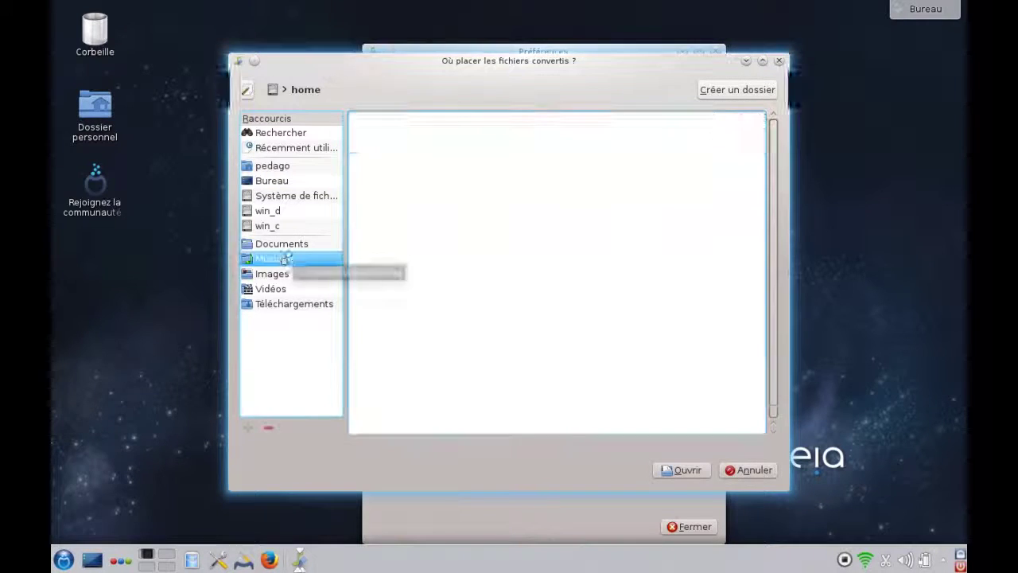
{"action": "left_click", "coordinate": [682, 472]}
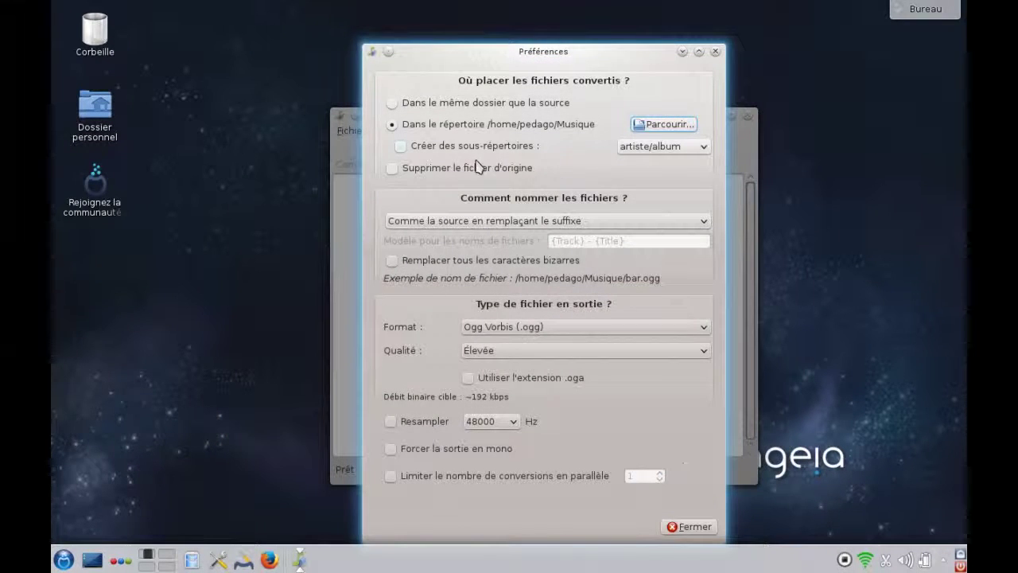
{"action": "left_click", "coordinate": [402, 148]}
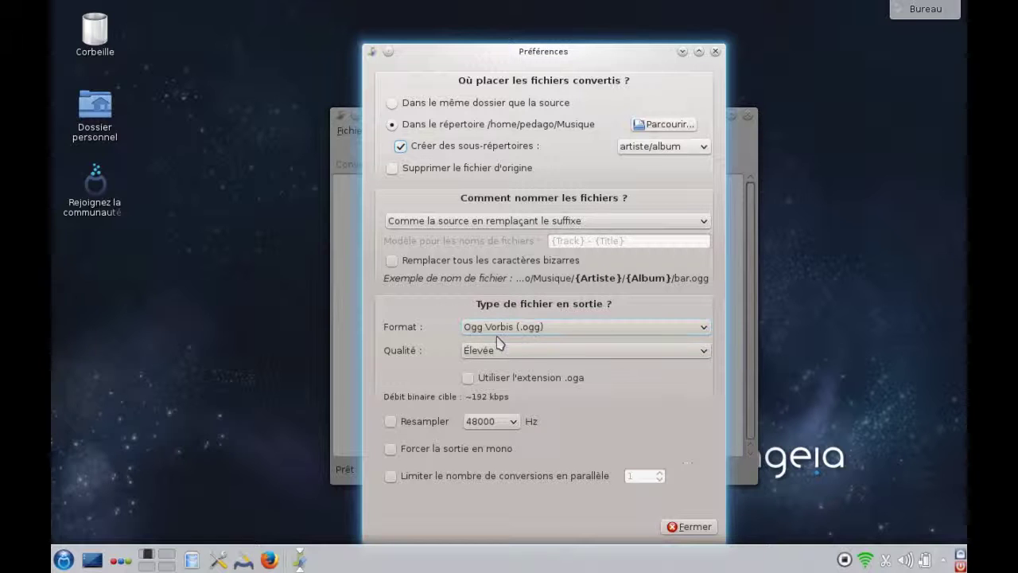
Set the output quality to Très élevée for the Ogg Vorbis (.ogg) format and close the preferences
{"action": "left_click", "coordinate": [705, 328]}
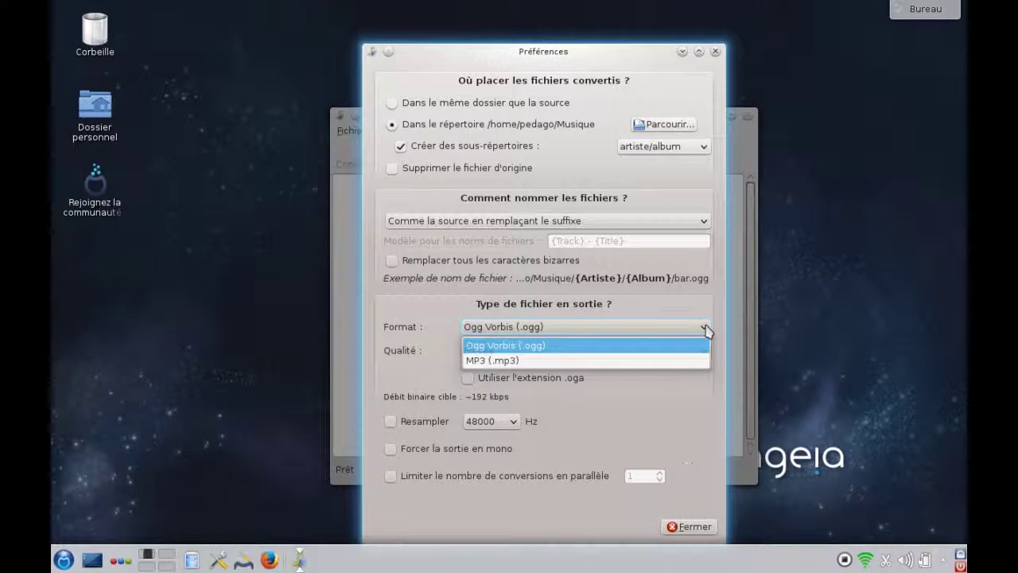
{"action": "left_click", "coordinate": [704, 330]}
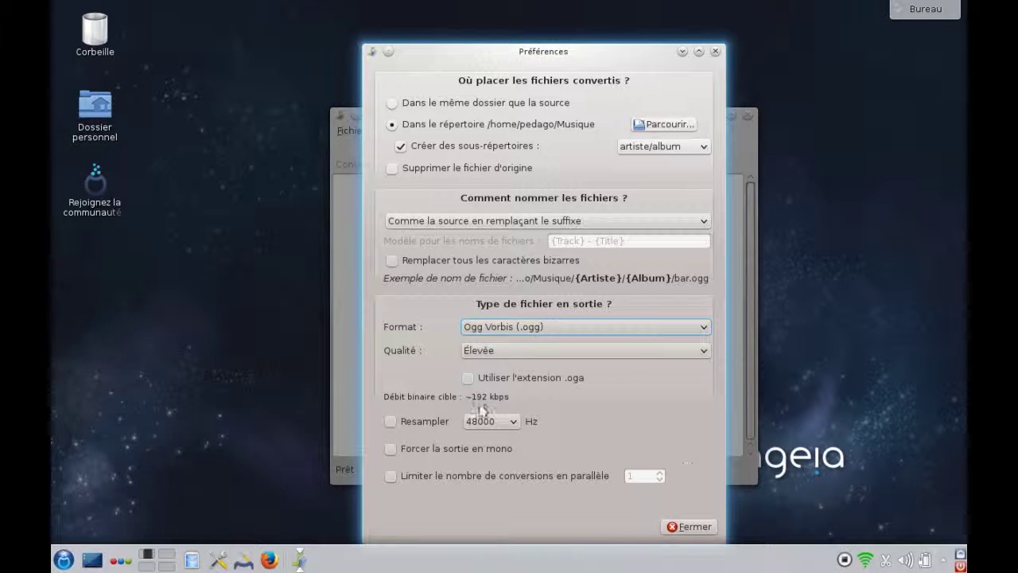
{"action": "left_click", "coordinate": [704, 350]}
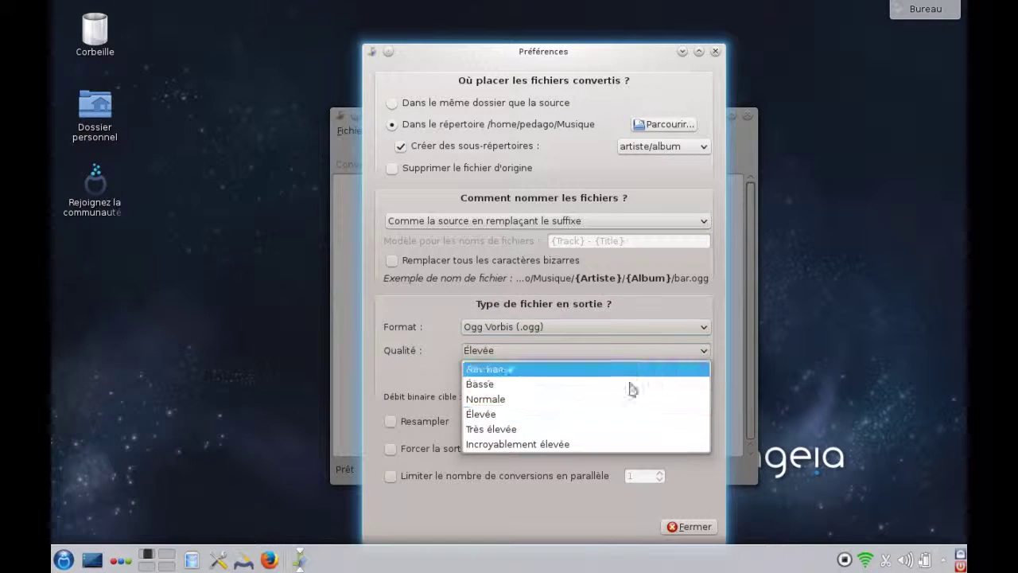
{"action": "left_click", "coordinate": [554, 434]}
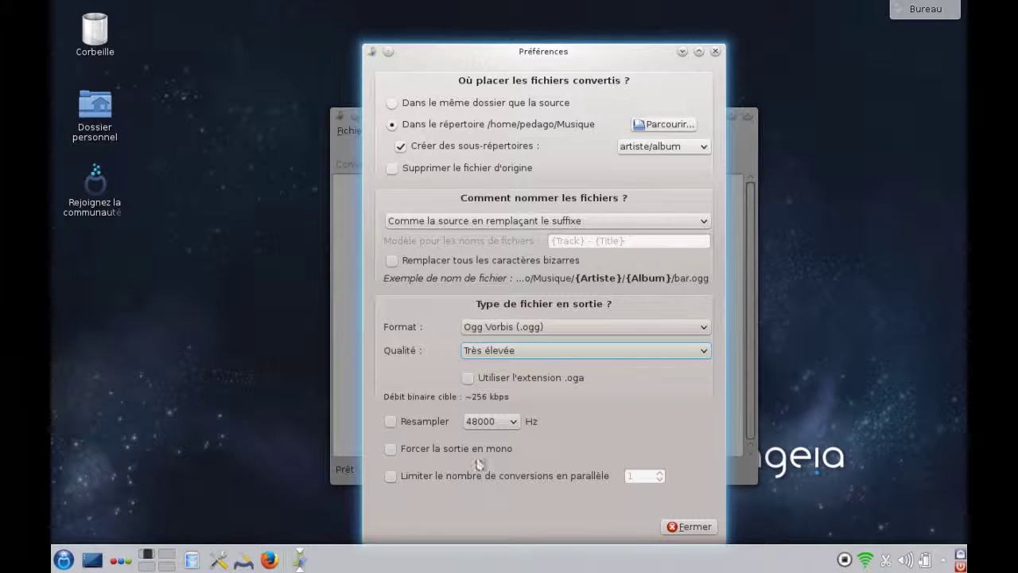
{"action": "left_click", "coordinate": [705, 527]}
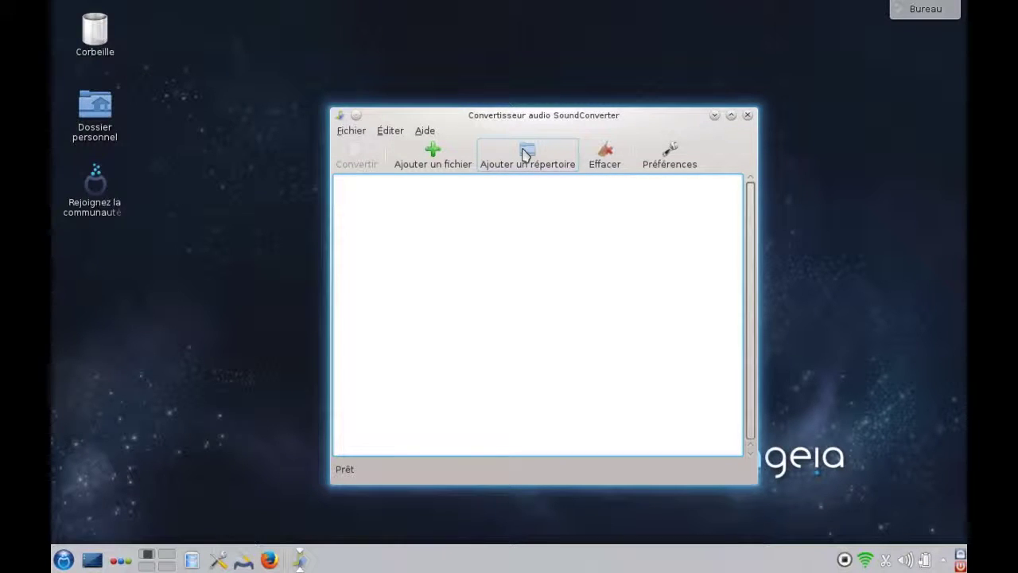
Add the album folder Marchand de cailloux from Musique/Renaud to the conversion list
{"action": "left_click", "coordinate": [523, 151]}
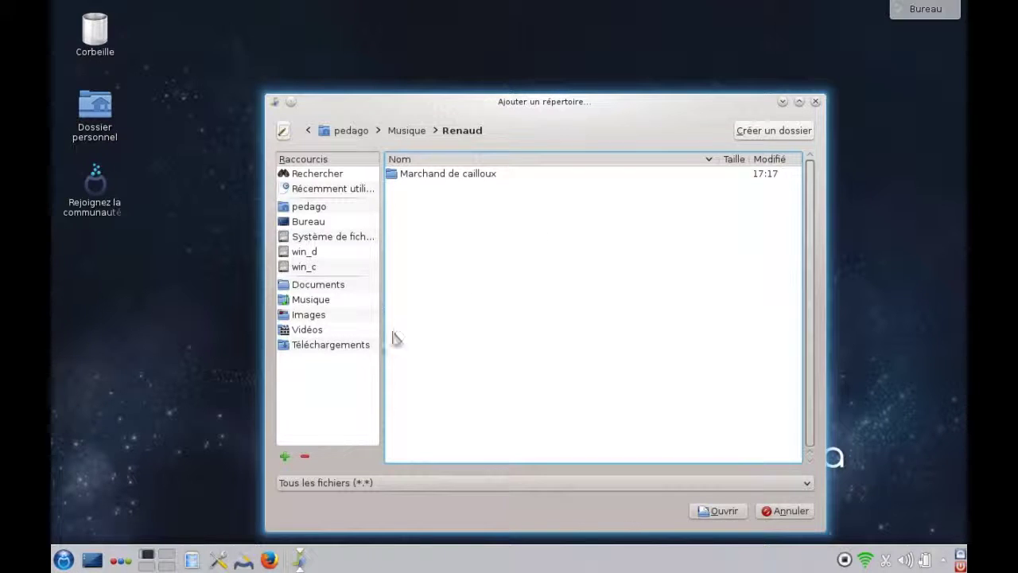
{"action": "left_click", "coordinate": [317, 302]}
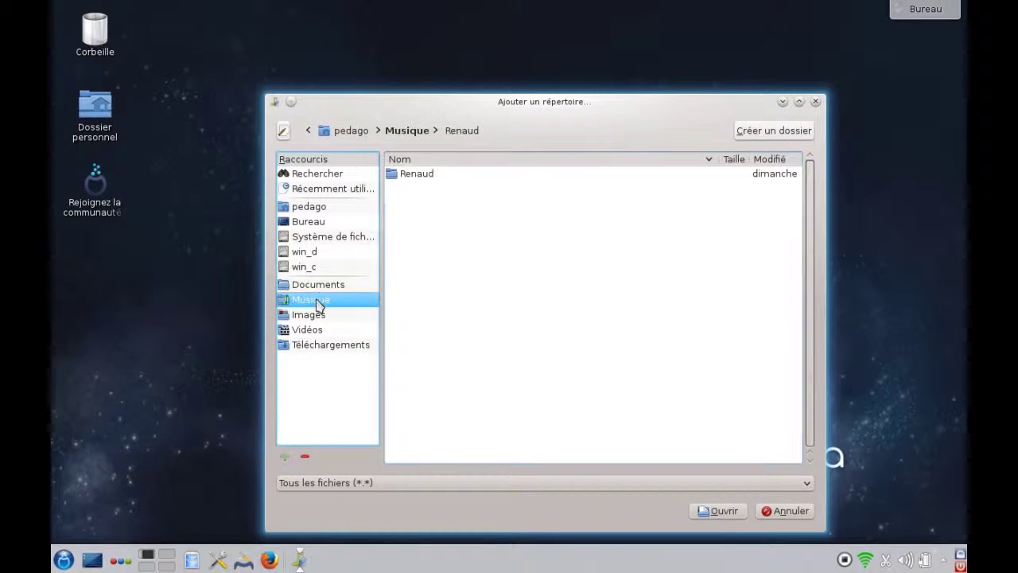
{"action": "left_click", "coordinate": [415, 175]}
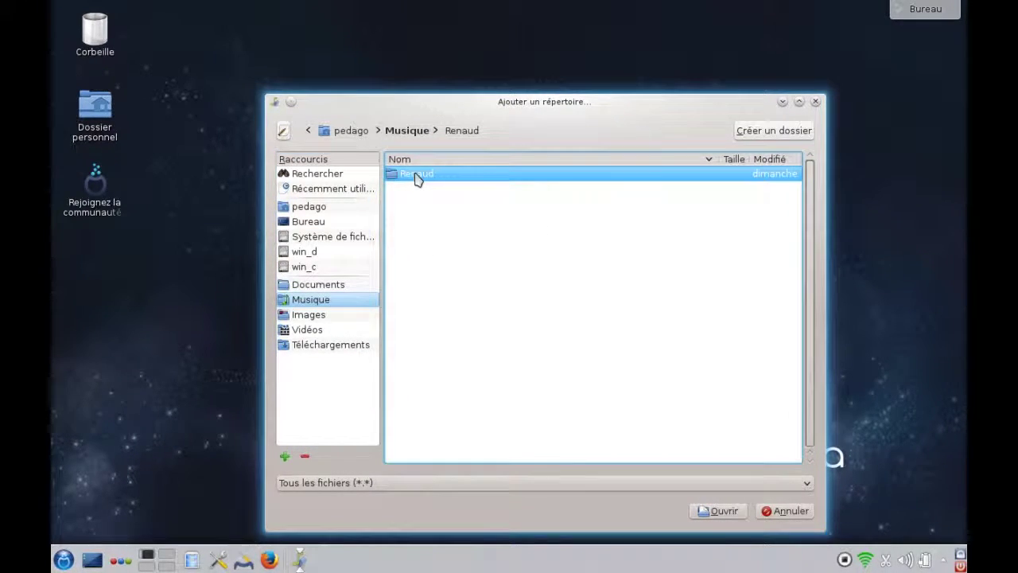
{"action": "double_click", "coordinate": [416, 177]}
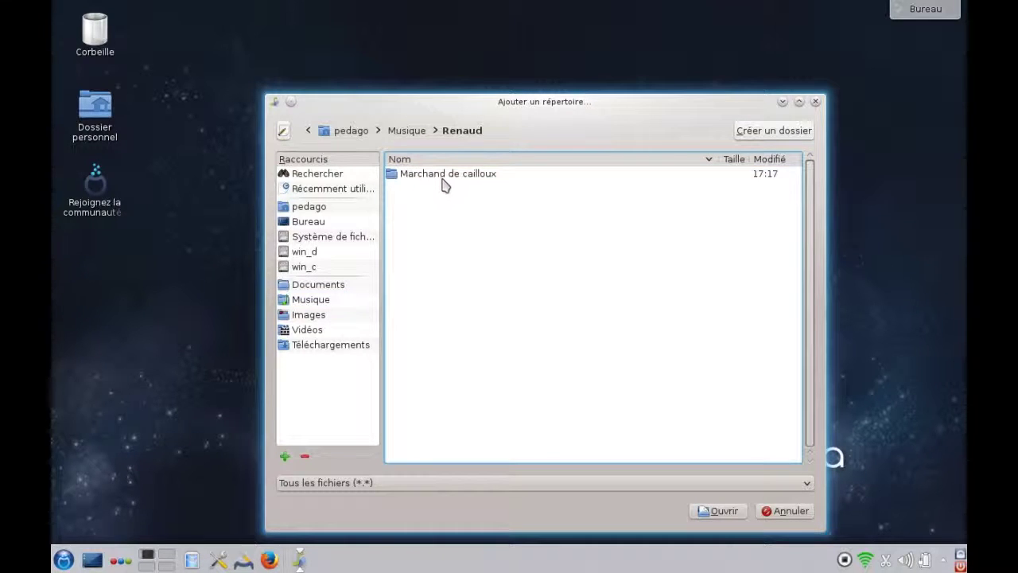
{"action": "double_click", "coordinate": [432, 180]}
{"action": "left_click", "coordinate": [715, 512]}
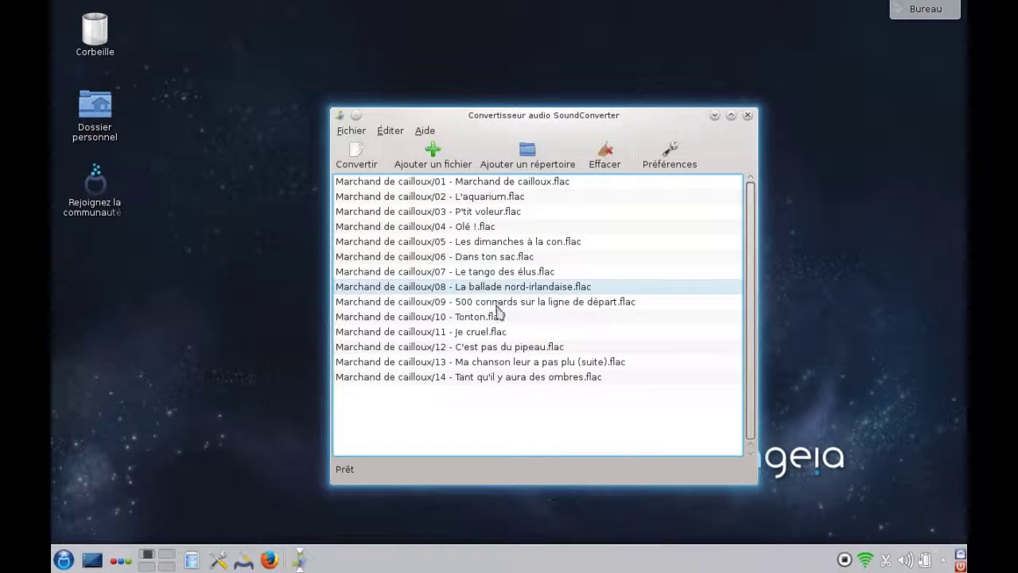
Convert all the listed Marchand de cailloux tracks and close the converter once the conversion is complete
{"action": "left_click", "coordinate": [359, 154]}
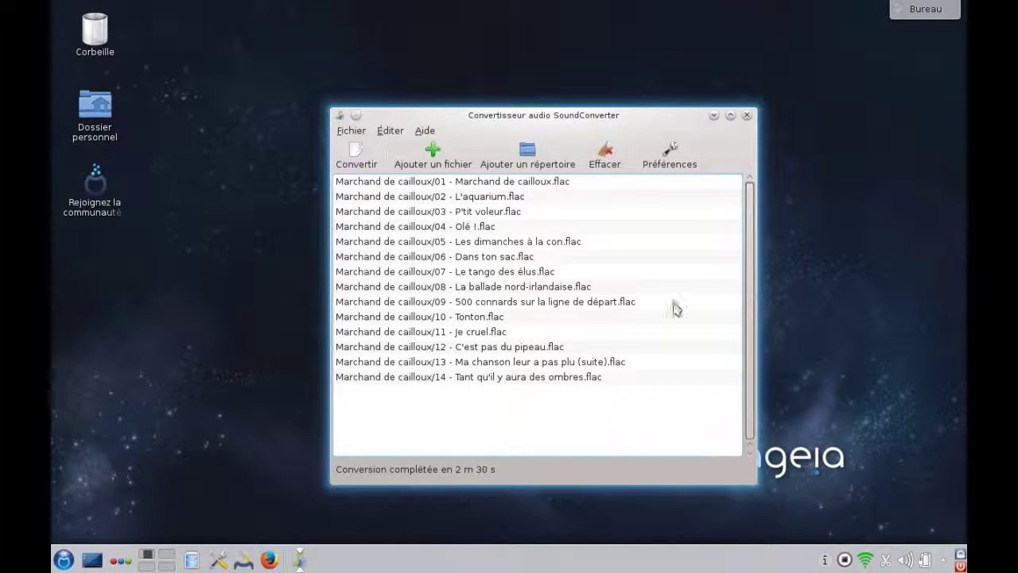
{"action": "left_click", "coordinate": [747, 115]}
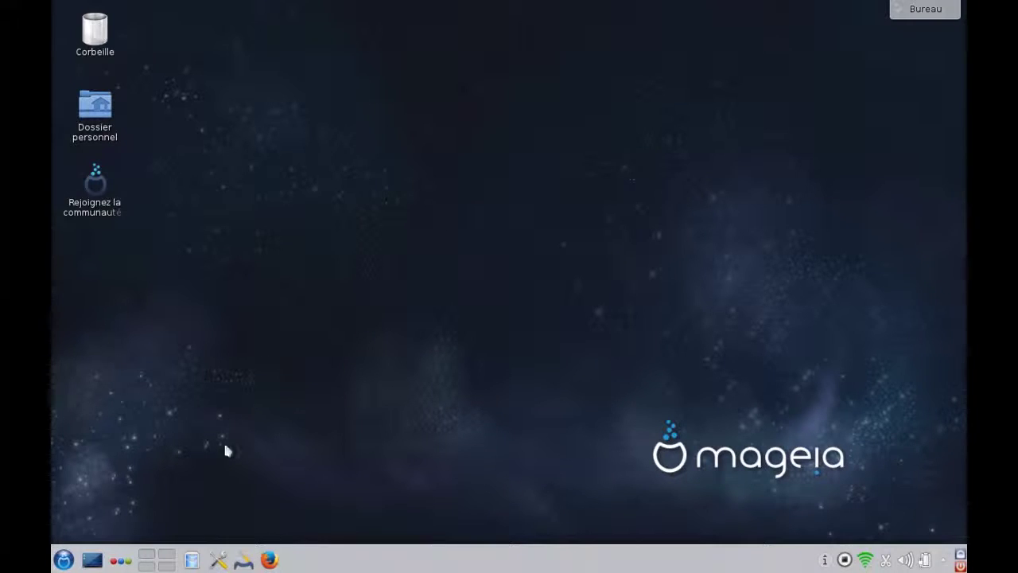
Switch to the Dolphin file manager, check the converted files in Musique/Artiste inconnu/Album inconnu, and return to the Musique folder
{"action": "left_click", "coordinate": [191, 561]}
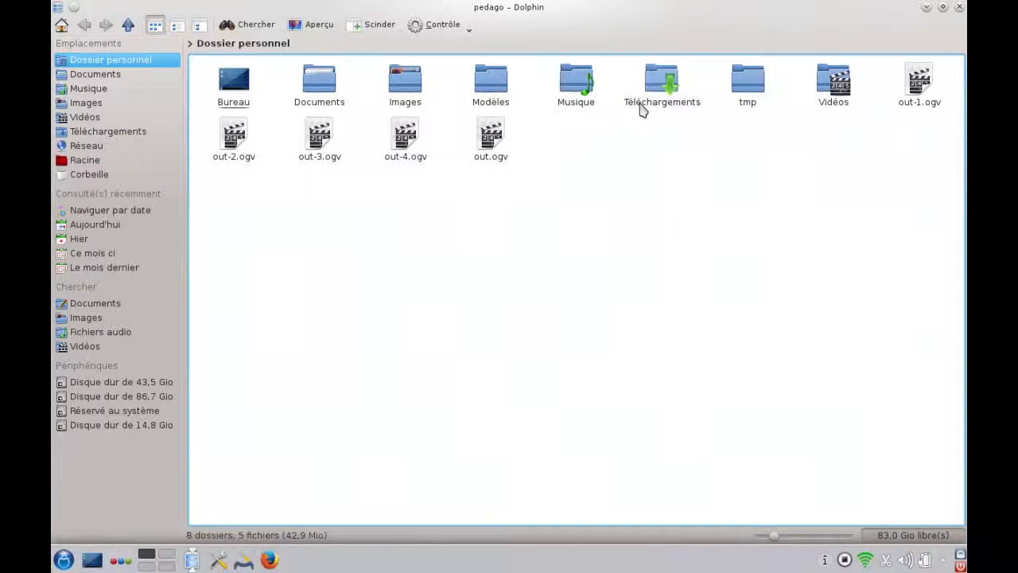
{"action": "left_click", "coordinate": [581, 84]}
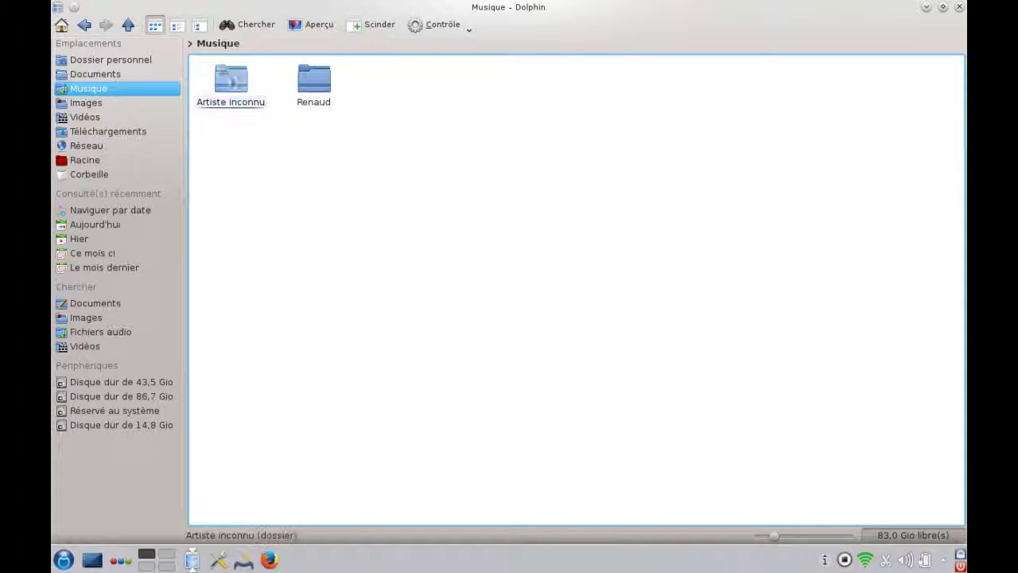
{"action": "left_click", "coordinate": [232, 85]}
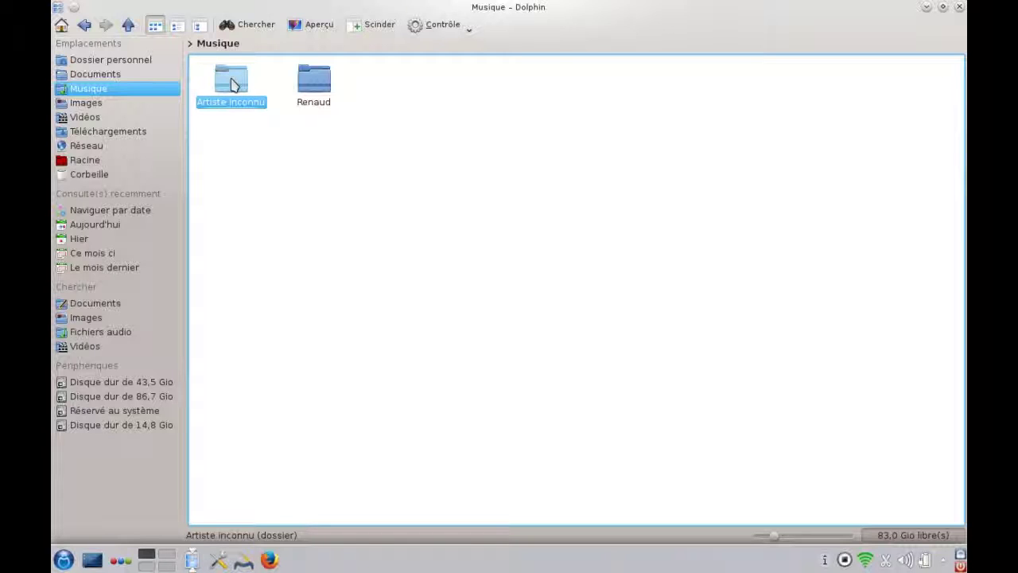
{"action": "double_click", "coordinate": [233, 85]}
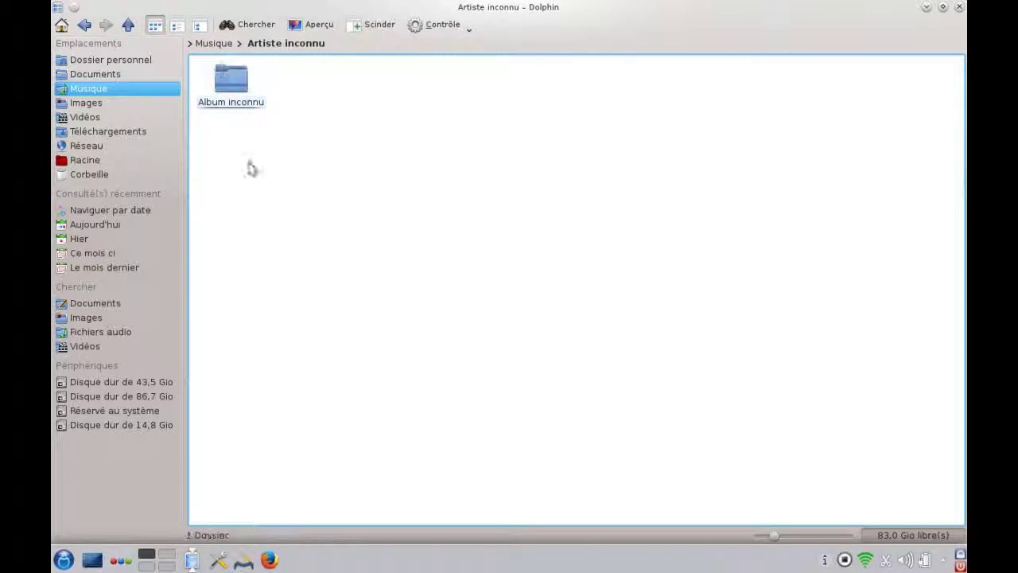
{"action": "double_click", "coordinate": [234, 86]}
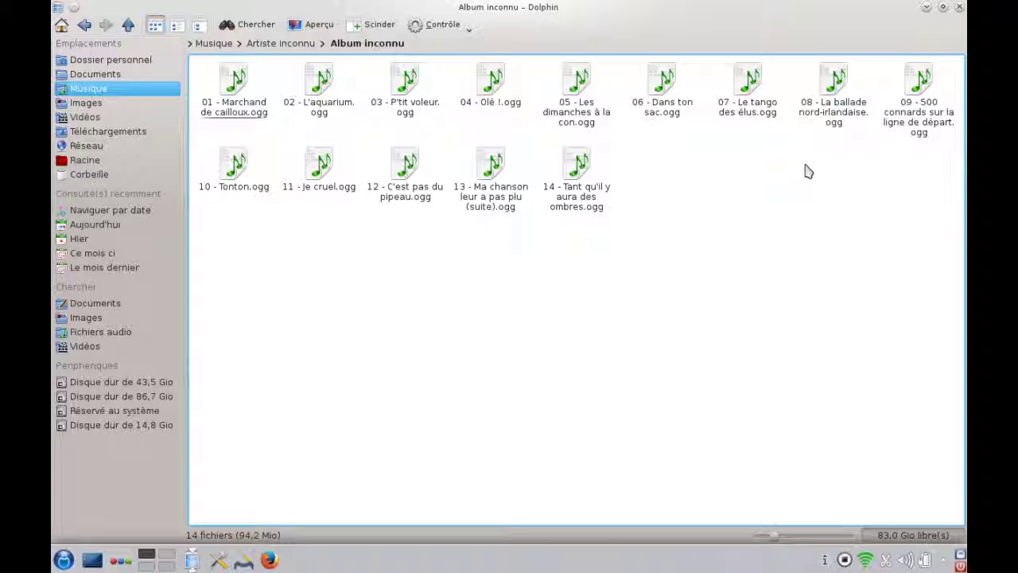
{"action": "left_click", "coordinate": [258, 44]}
{"action": "left_click", "coordinate": [214, 45]}
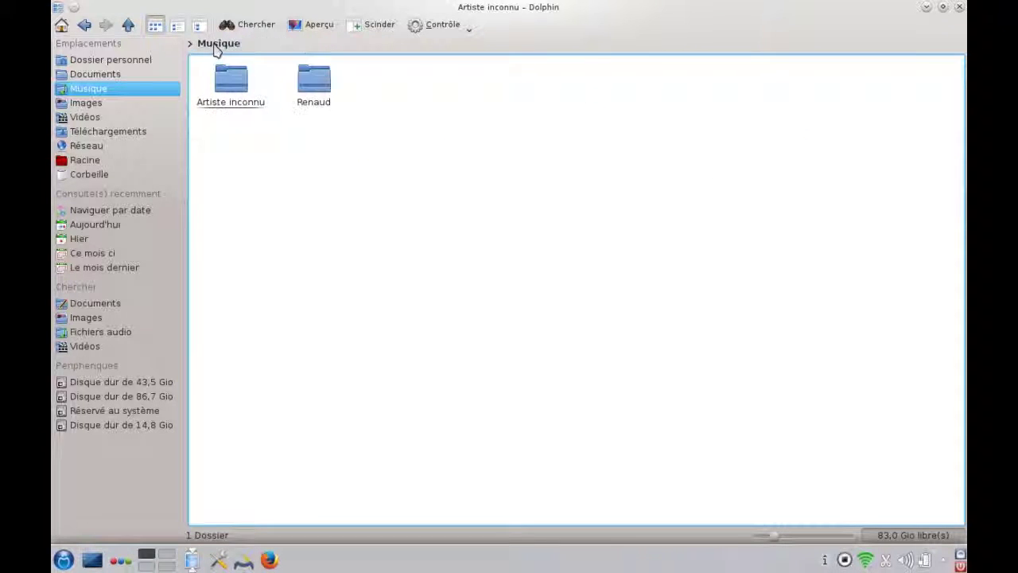